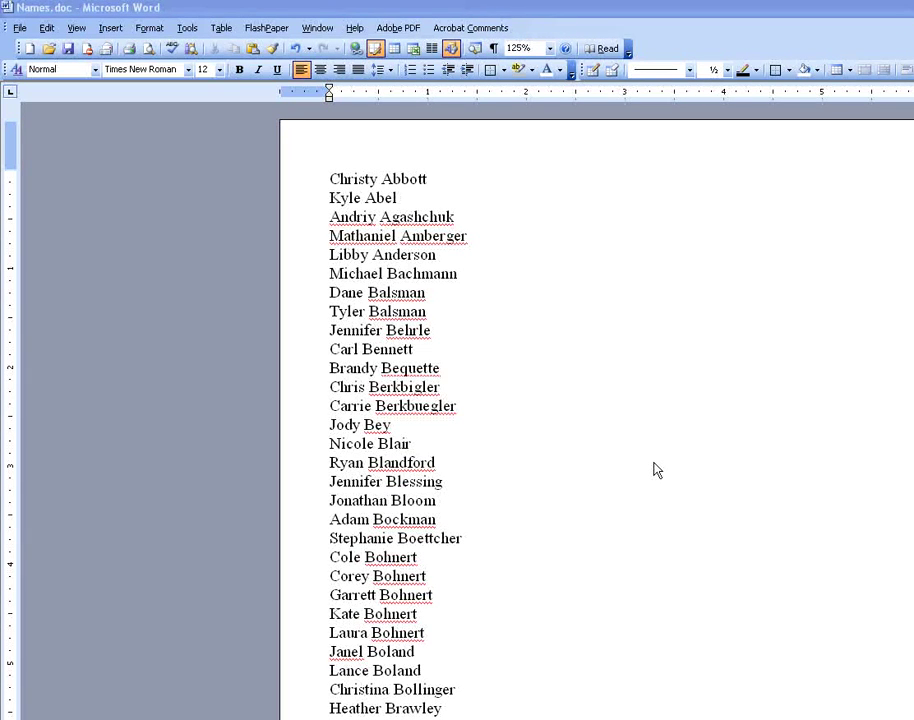
Step: Bring up Save As for the Names document from the File menu
left_click(18, 29)
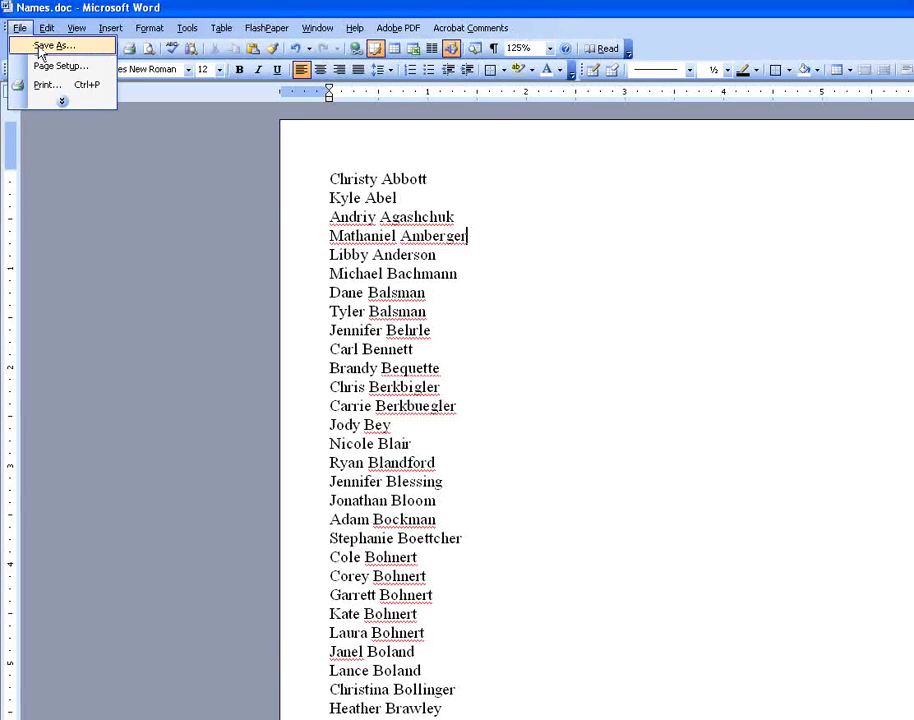
left_click(41, 50)
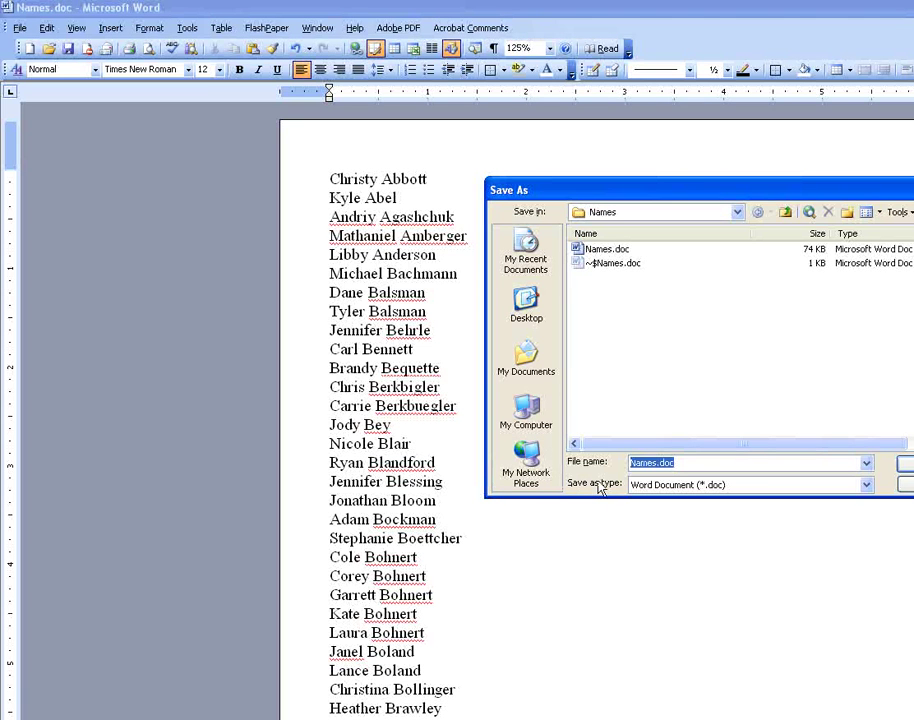
Step: Save the document as Names.txt with the Plain Text (*.txt) file type
left_click(698, 485)
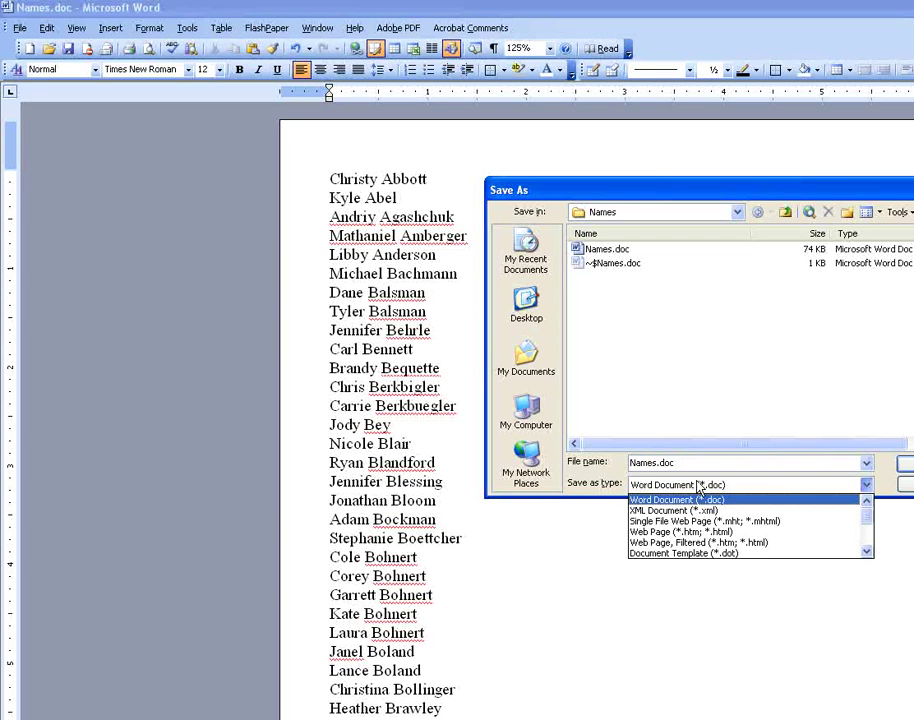
left_click(866, 553)
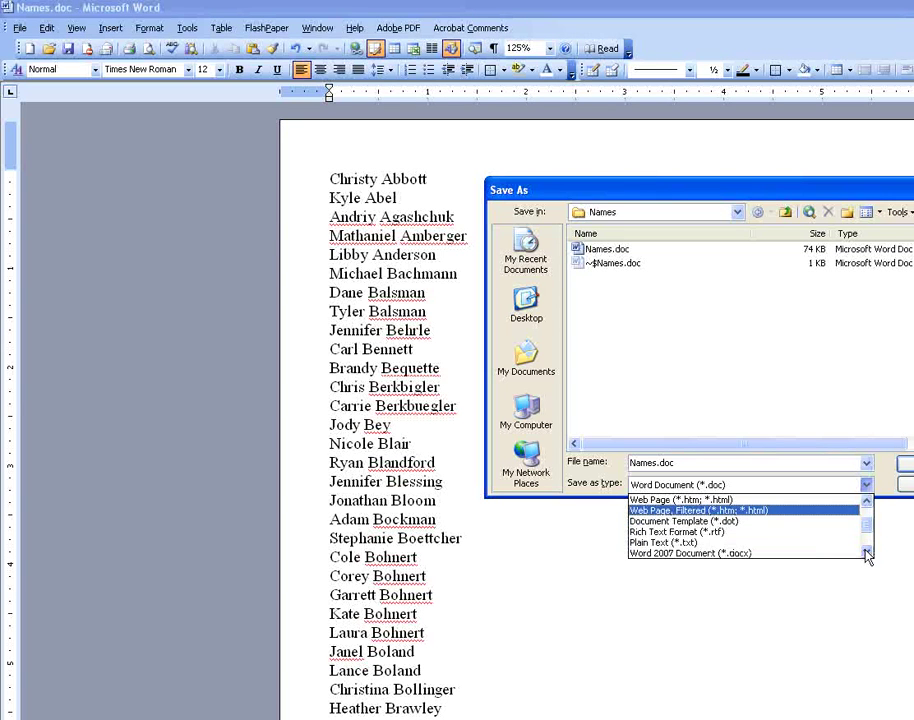
scroll(760, 530, "up", 1)
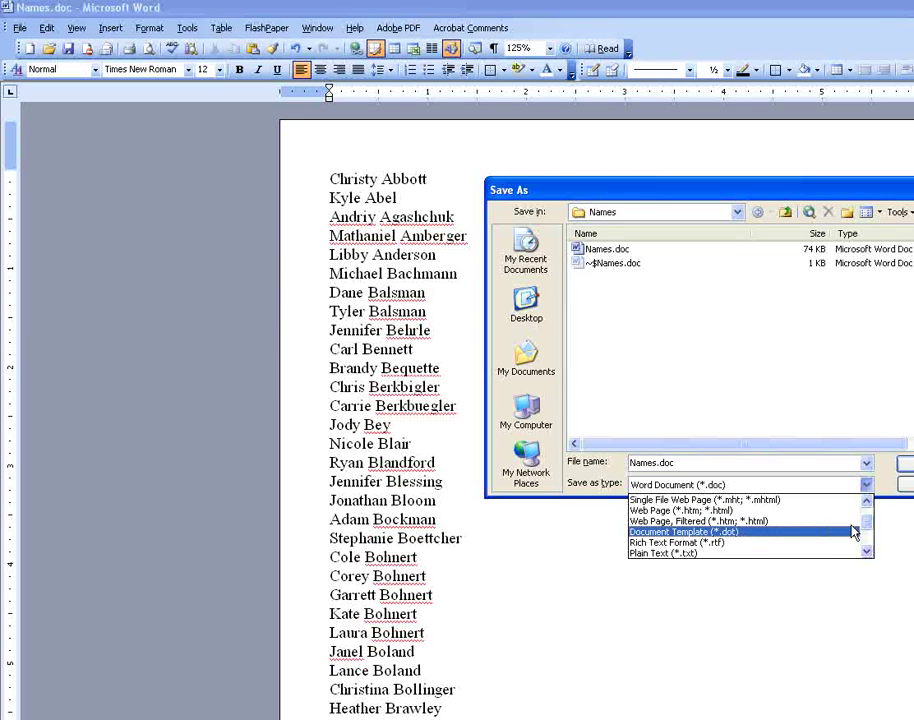
left_click(666, 552)
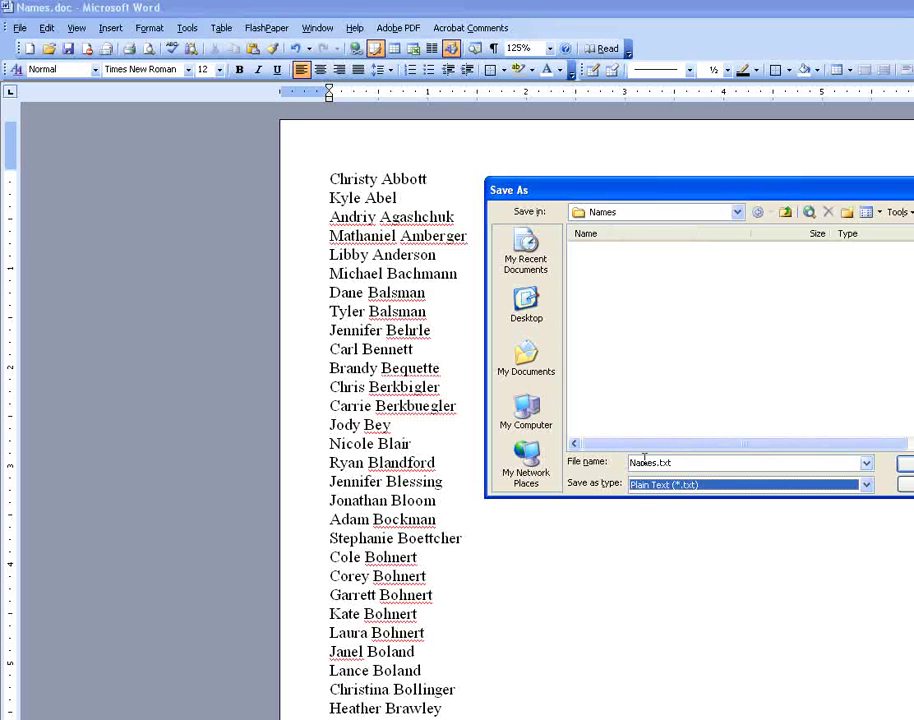
key("Return")
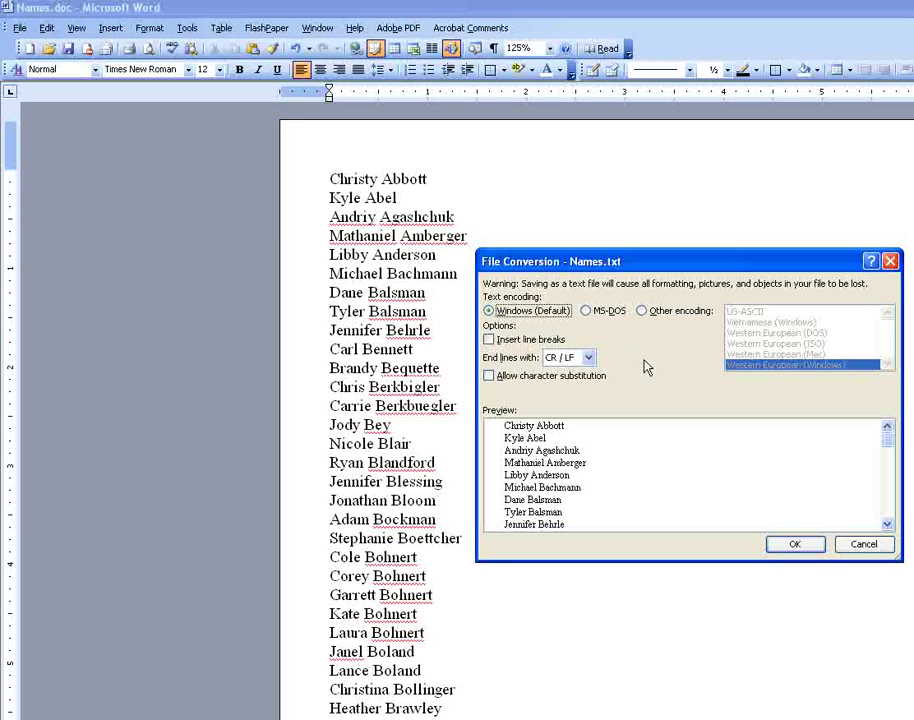
Step: Accept the File Conversion with Windows (Default) encoding and move to the end of the text
left_click(794, 546)
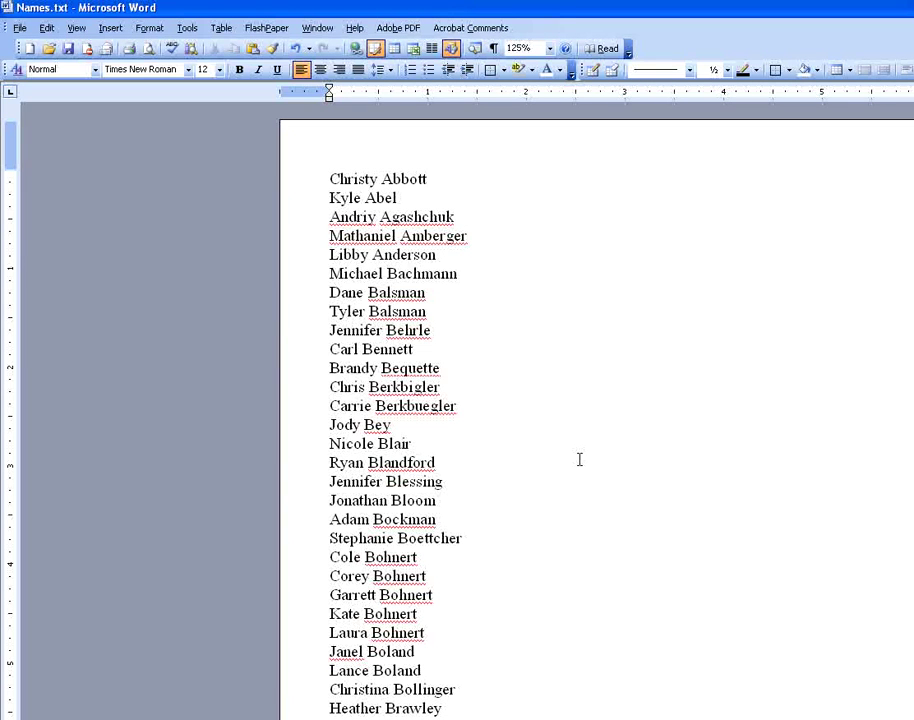
key("Down")
key("Down")
key("Down")
key("End")
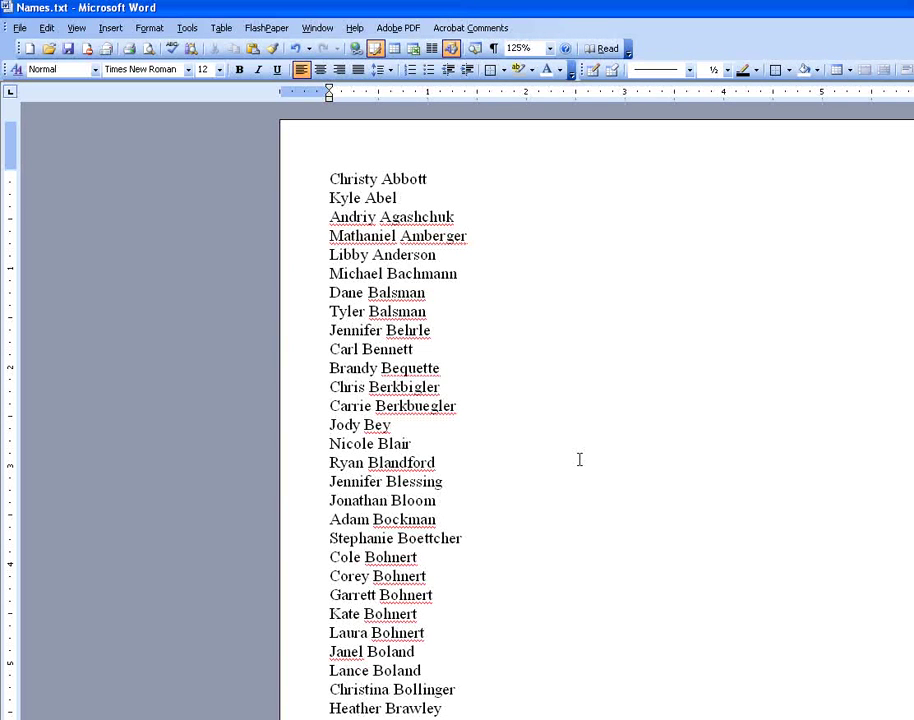